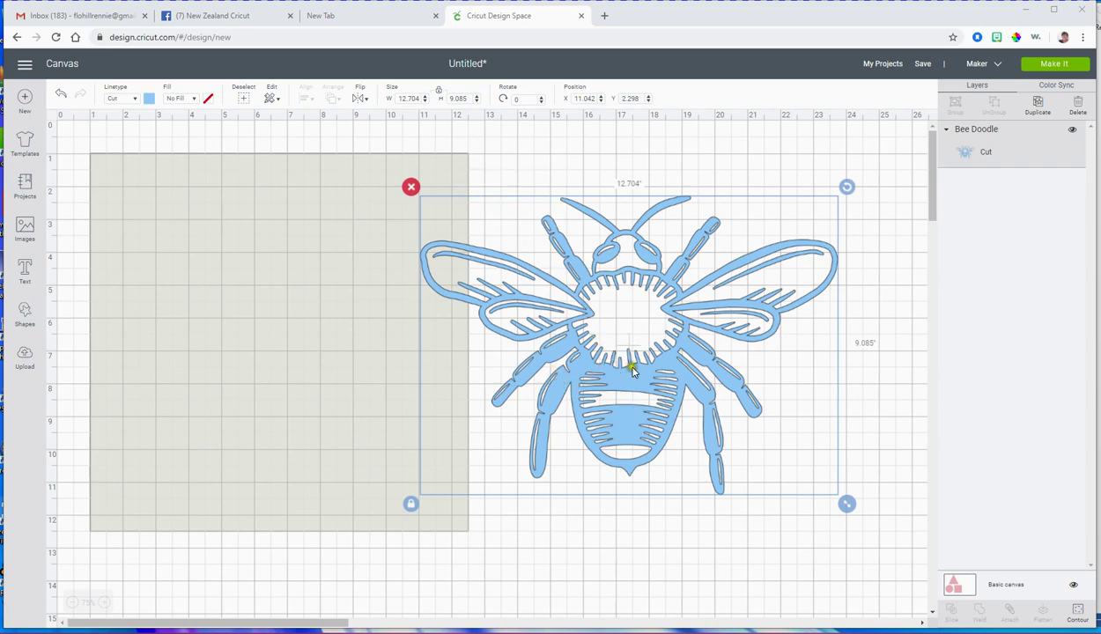
Step: Move the bee clear of the template square, and set up the Basic canvas template in light yellow
drag(632, 370, 584, 407)
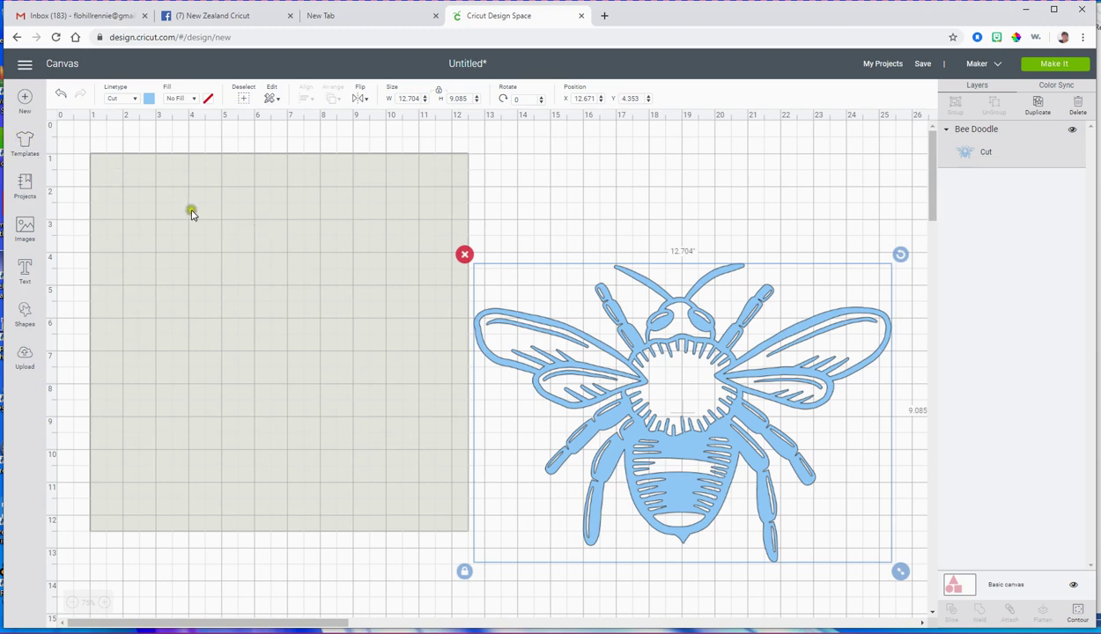
click(24, 142)
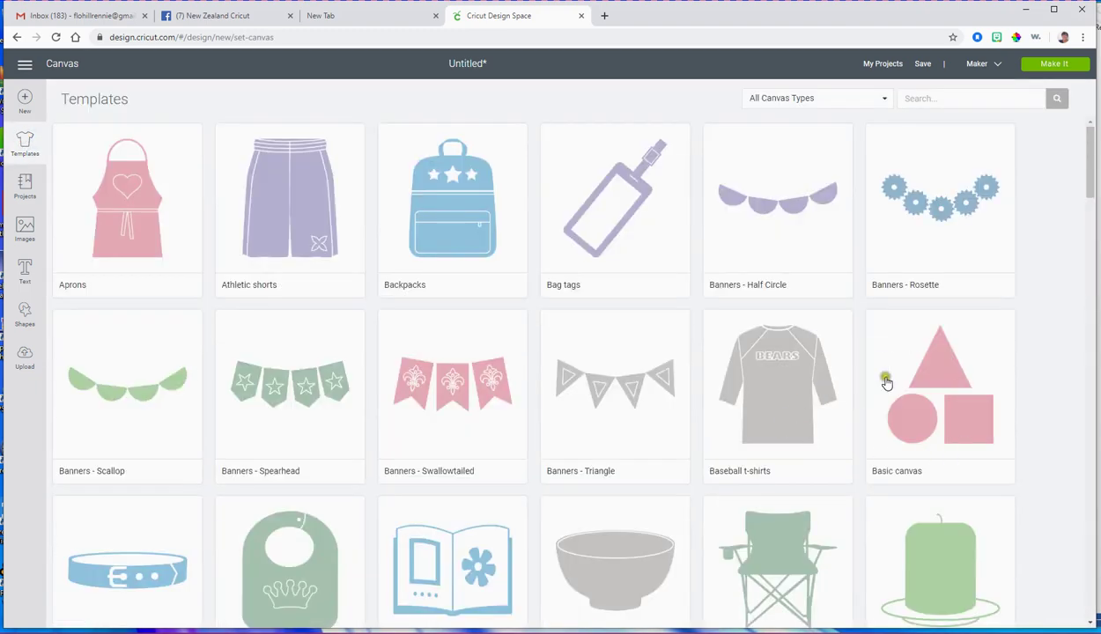
click(961, 418)
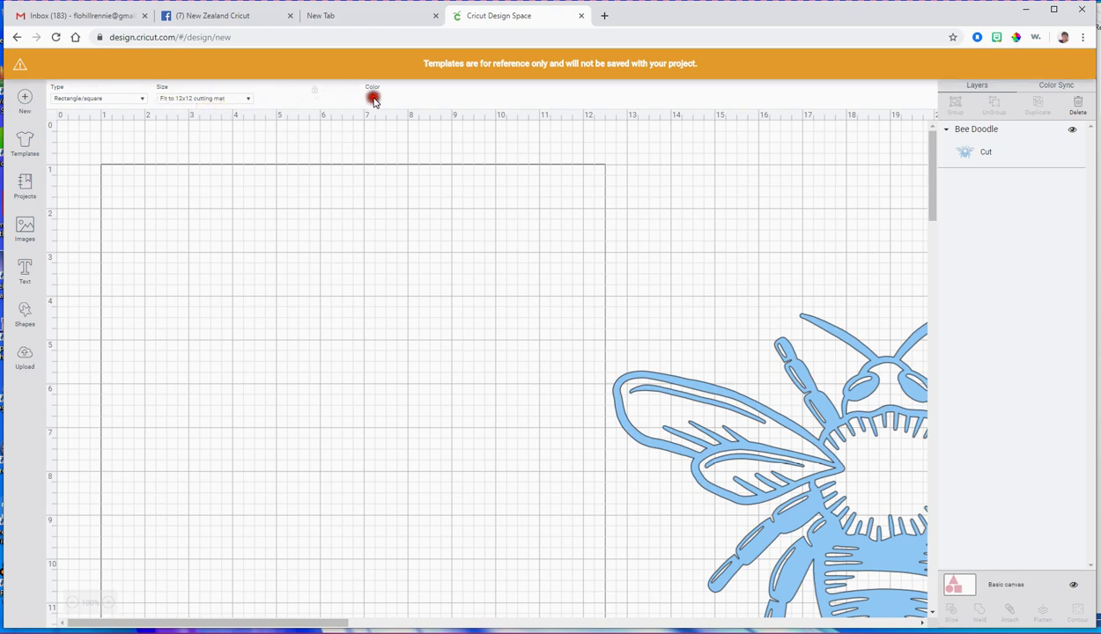
click(372, 98)
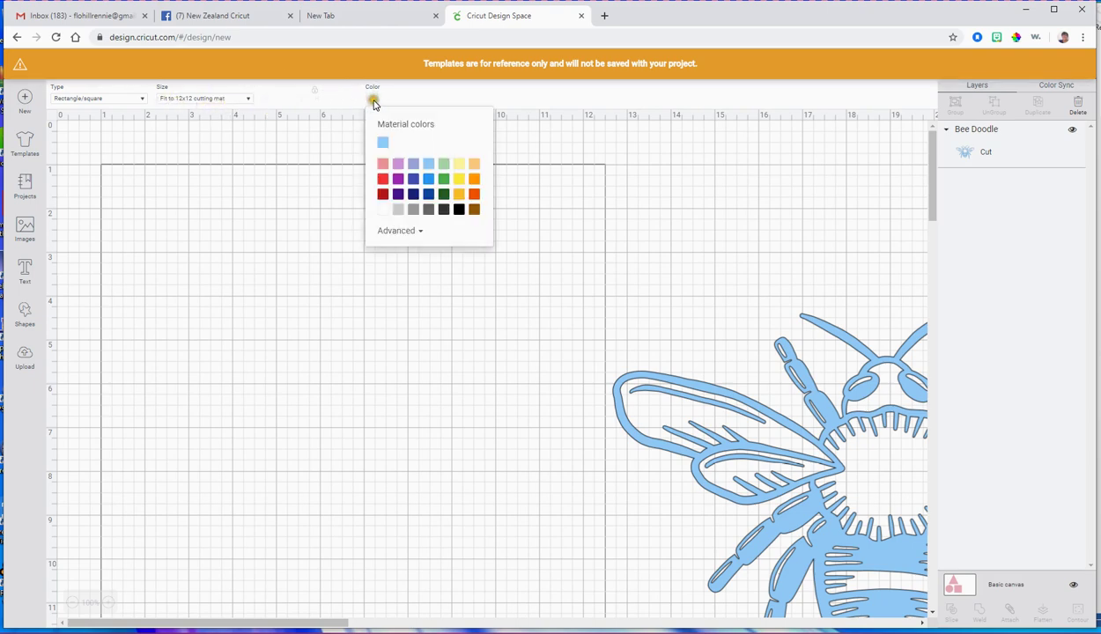
click(459, 164)
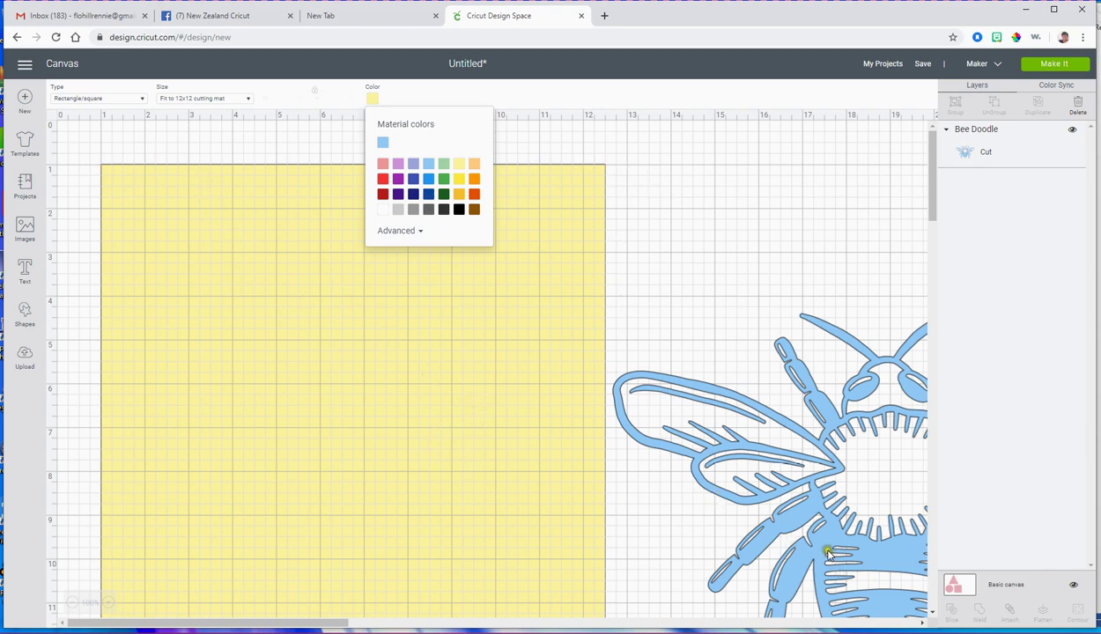
Step: Place the bee over the yellow template, lining up its upper-left corner with the template's upper-left corner
drag(762, 509, 493, 466)
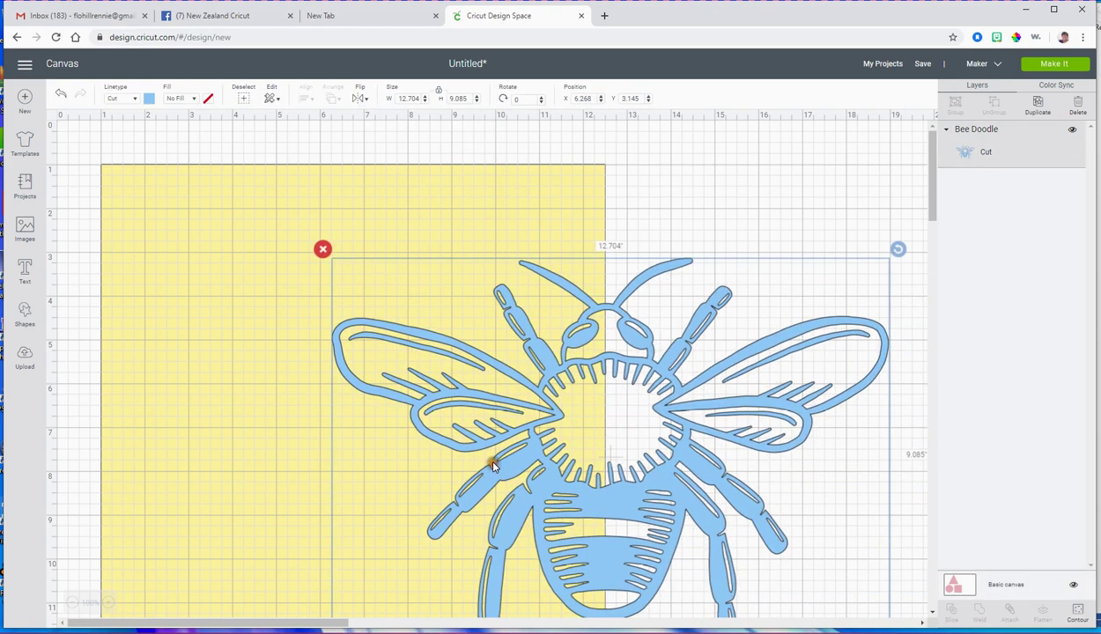
drag(659, 466, 429, 389)
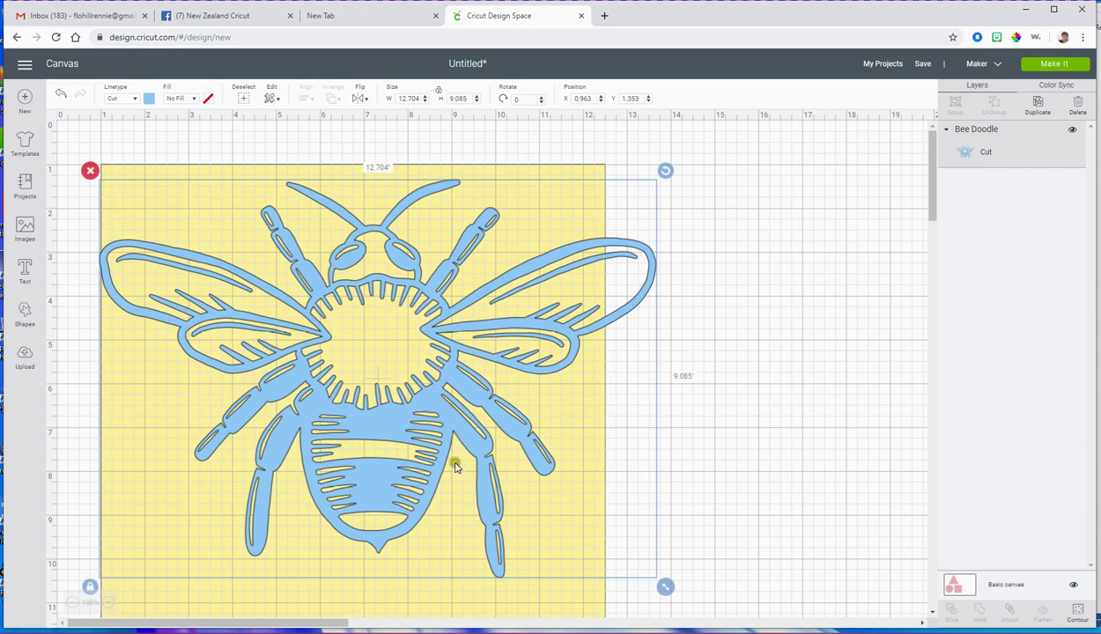
mouse_move(401, 423)
mouse_down()
mouse_move(401, 398)
mouse_move(405, 414)
mouse_up()
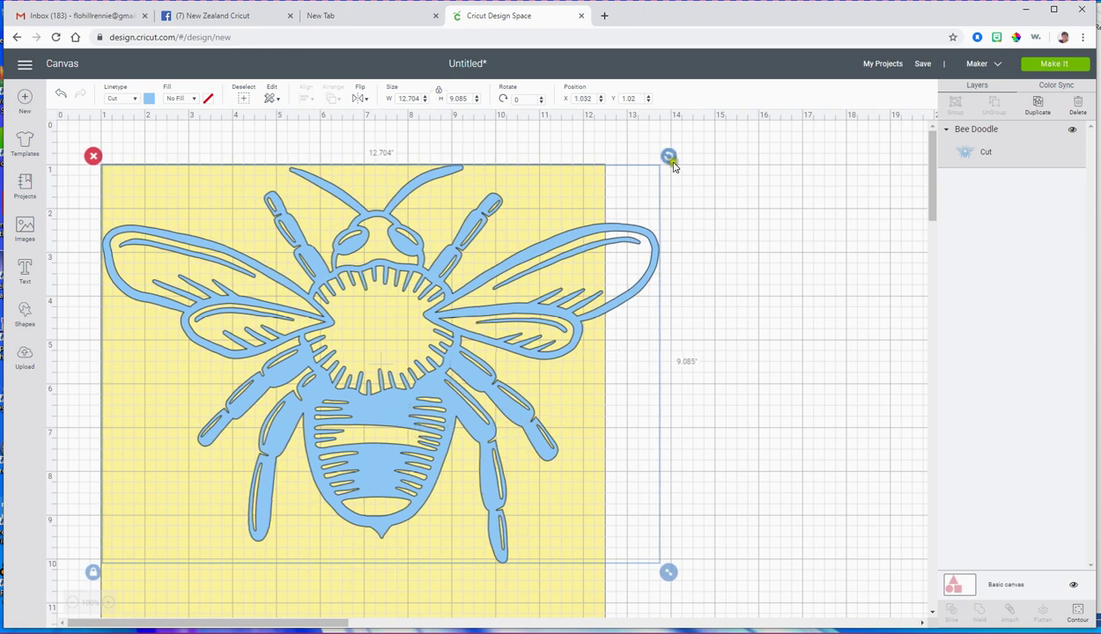
Step: Try fitting the bee inside the template by rotating it to 90.75 and to 325.26 degrees and repositioning it
drag(667, 156, 450, 457)
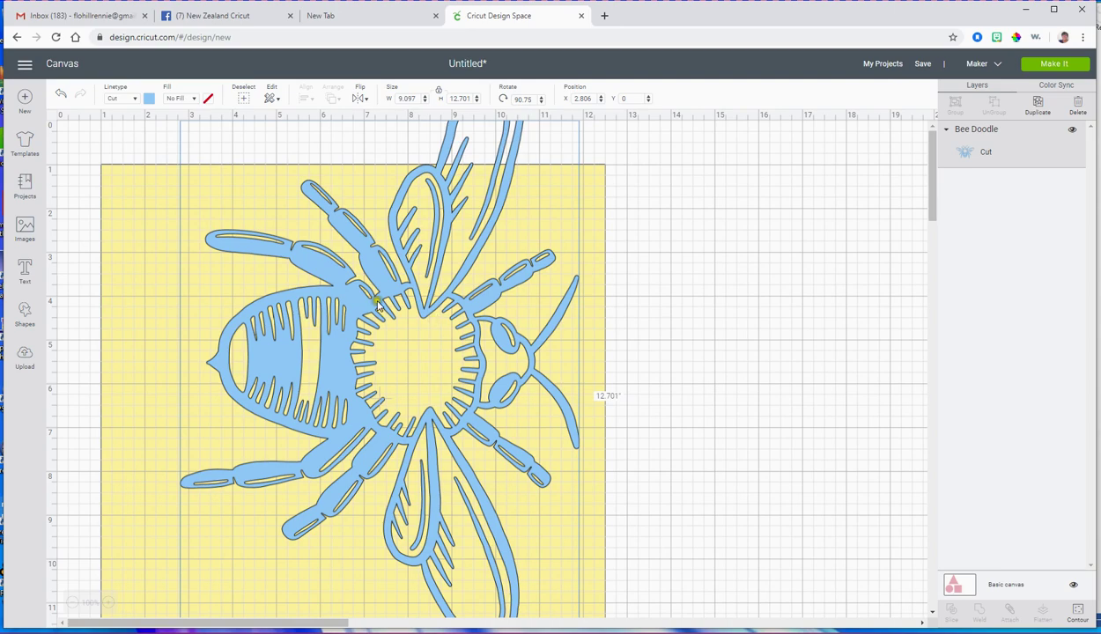
drag(368, 321, 474, 382)
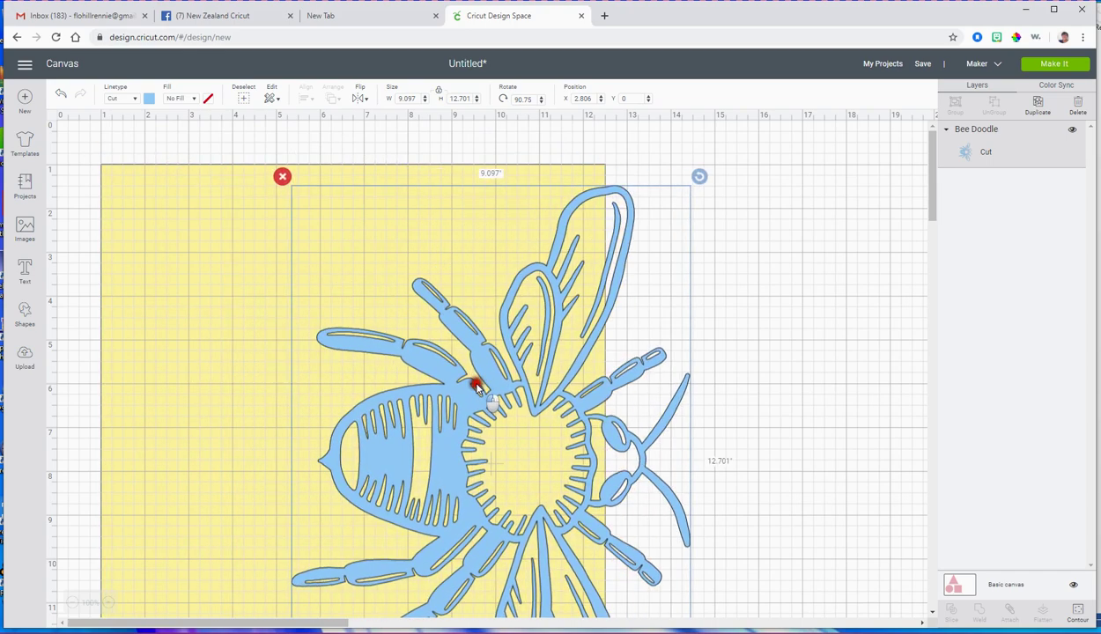
drag(698, 175, 418, 329)
drag(566, 417, 390, 419)
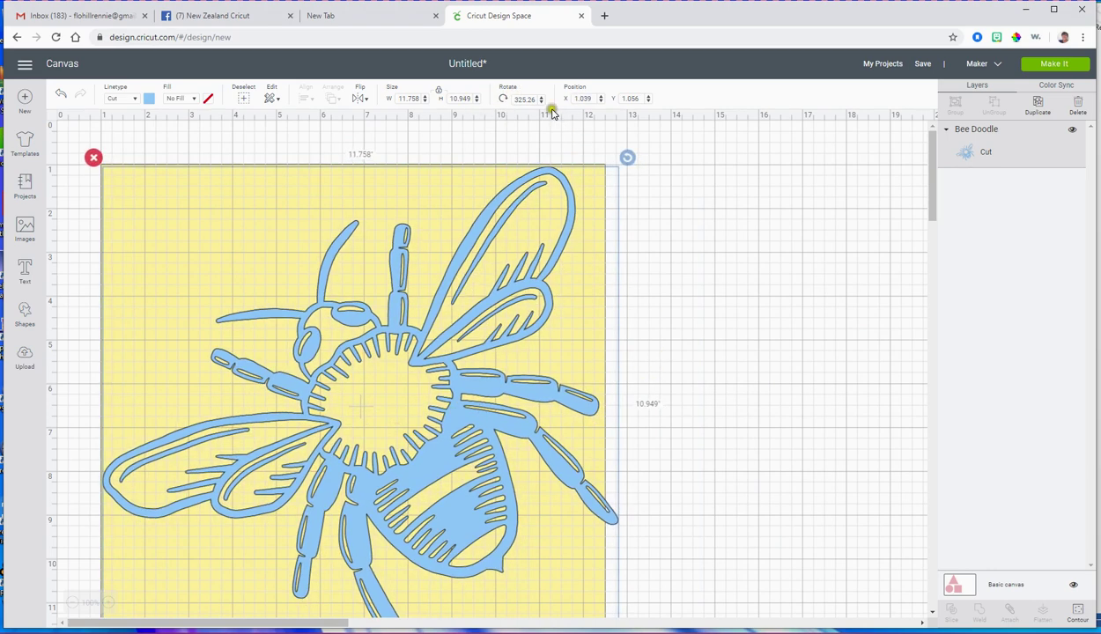
Step: Rotate the bee to 37.75 degrees and align it with the template's edges at about X 0.994, Y 1.01
drag(537, 100, 493, 103)
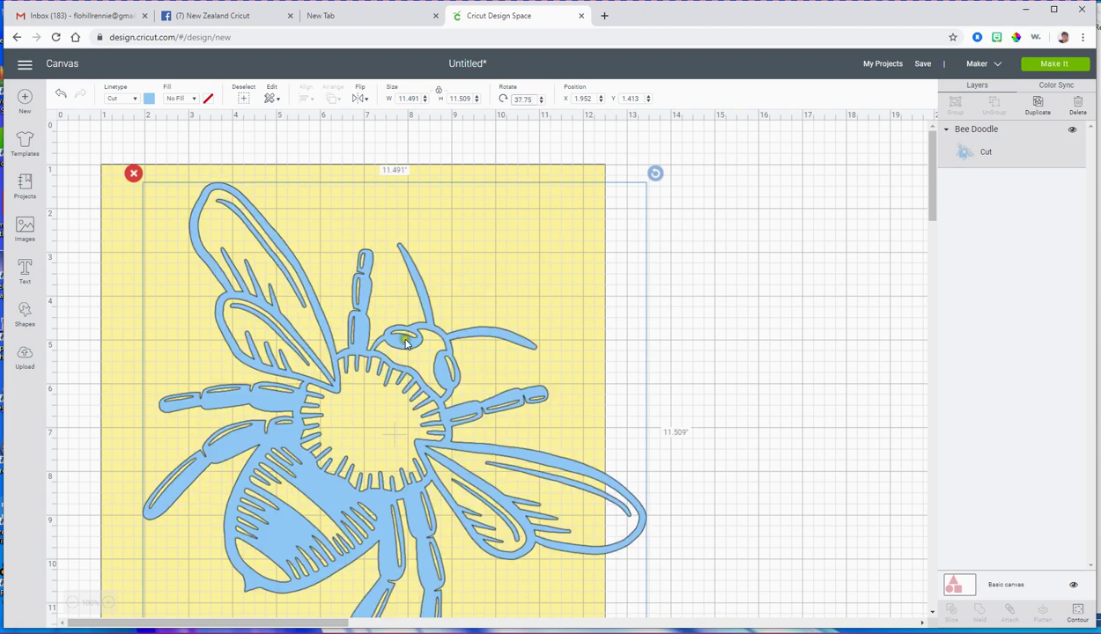
drag(319, 440, 275, 422)
scroll(707, 414, down, 3)
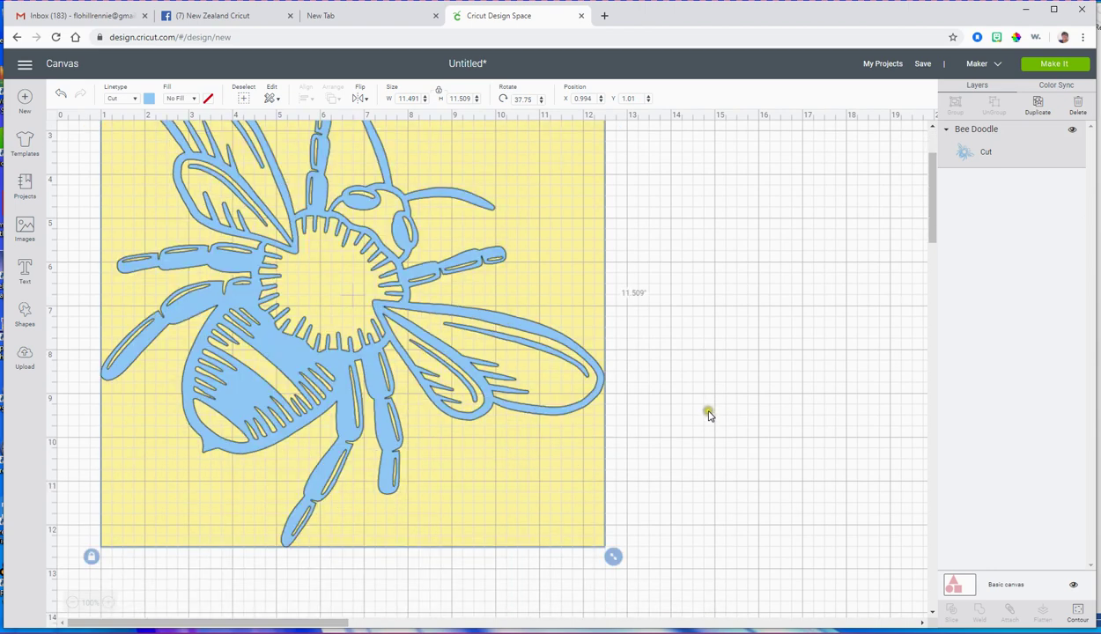
scroll(707, 414, up, 3)
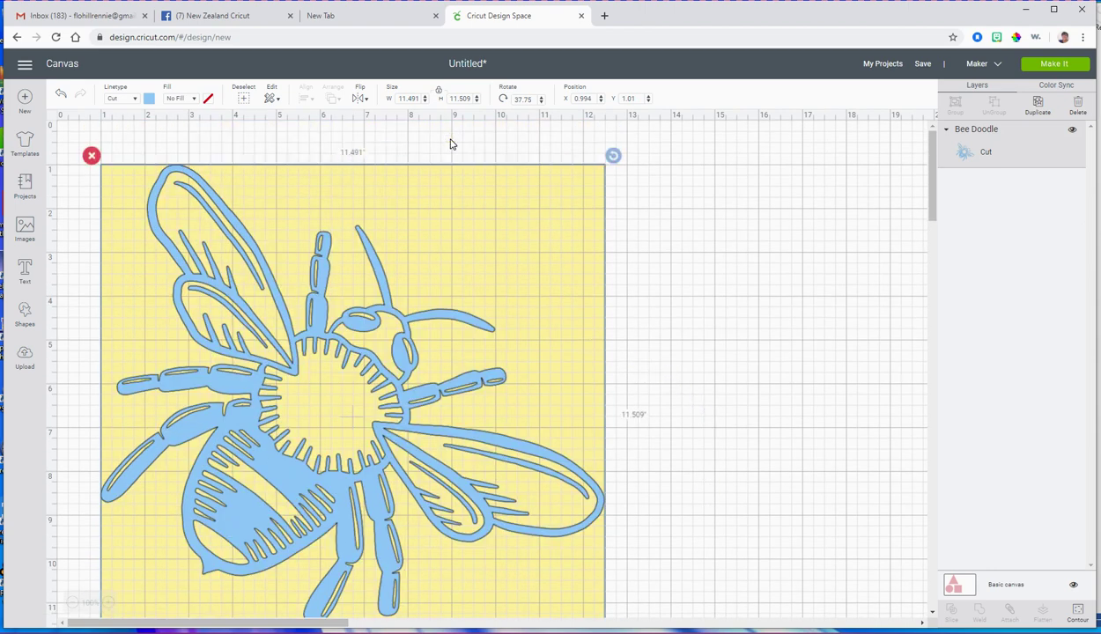
Step: Send the bee design to mat preparation and accept continuing with a larger mat
click(343, 158)
click(1051, 68)
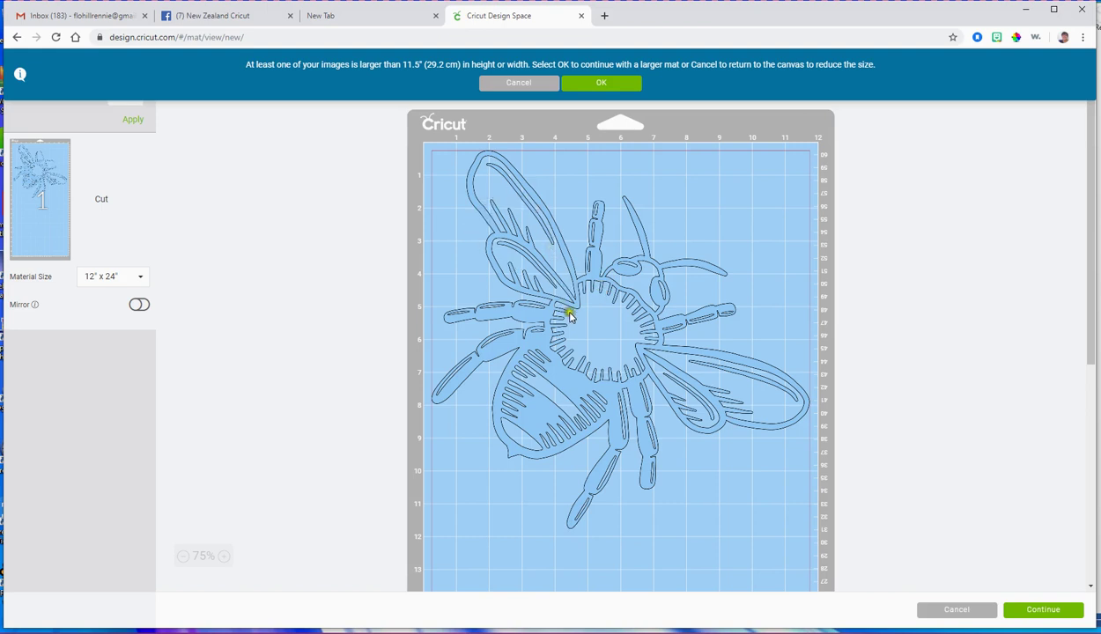
click(598, 84)
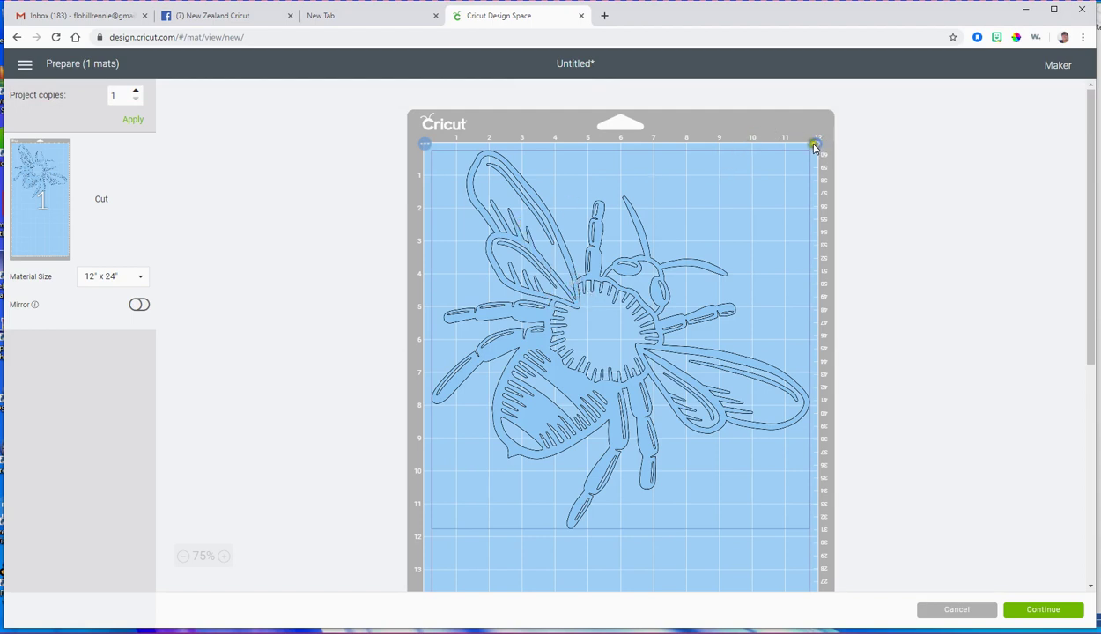
Step: Rotate the bee slightly counterclockwise on the mat in two small turns, moving it back inside the cutting boundary each time
drag(815, 146, 802, 140)
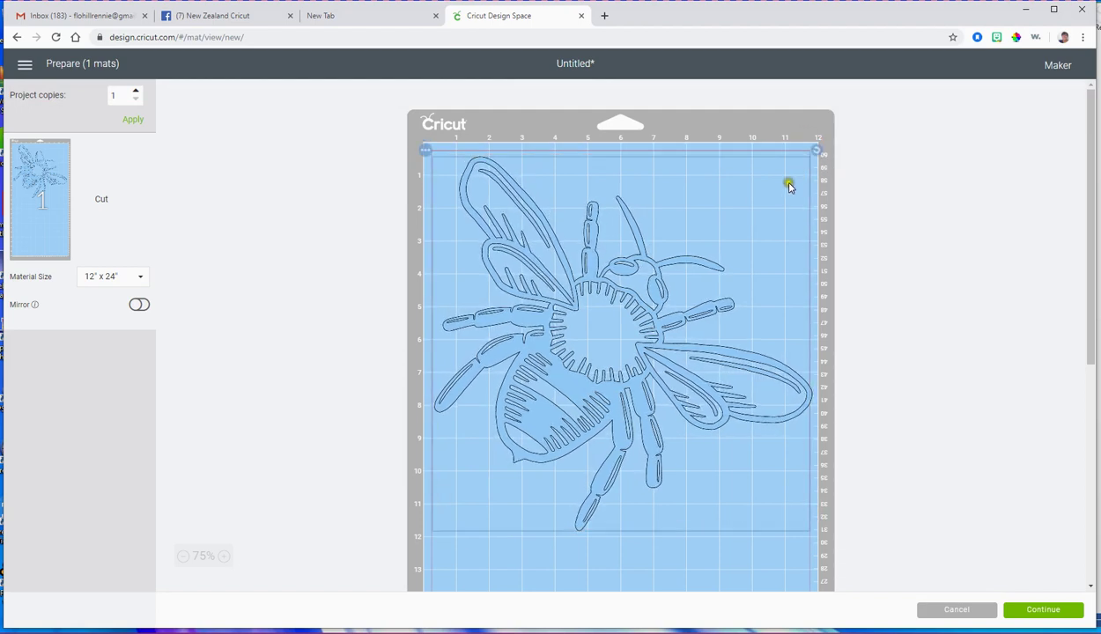
drag(554, 339, 552, 331)
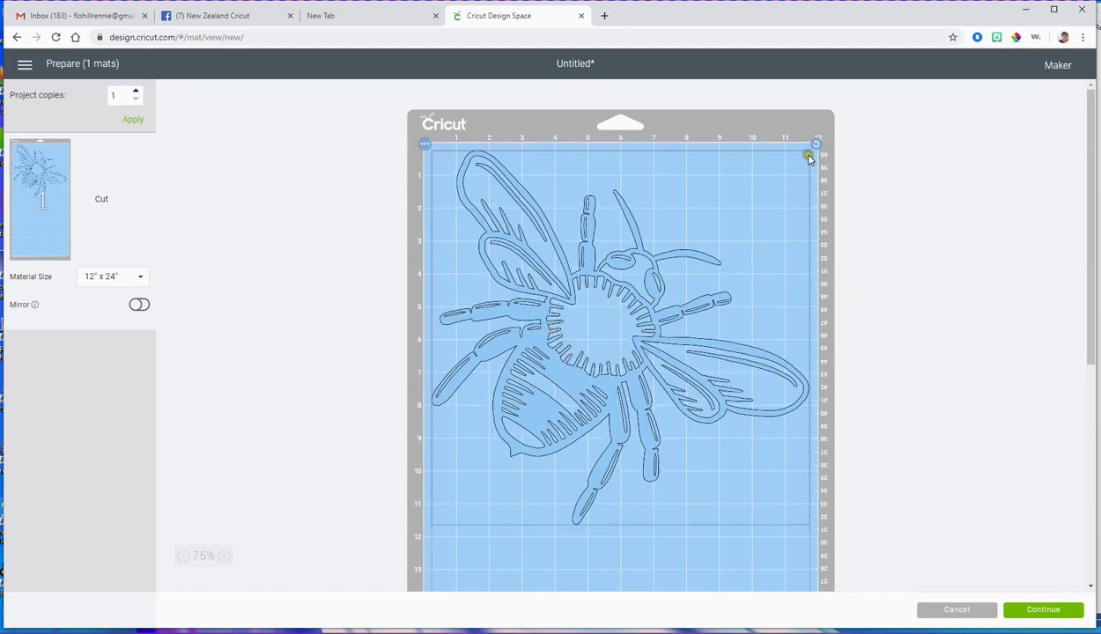
mouse_move(816, 148)
mouse_down()
mouse_move(826, 161)
mouse_move(812, 142)
mouse_up()
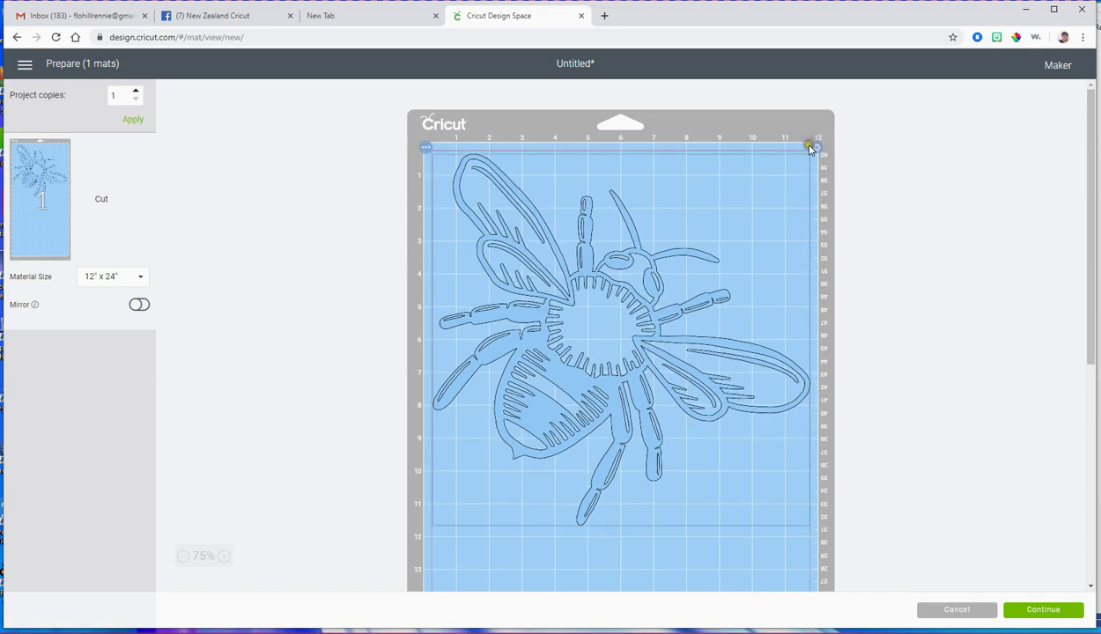
drag(569, 314, 567, 310)
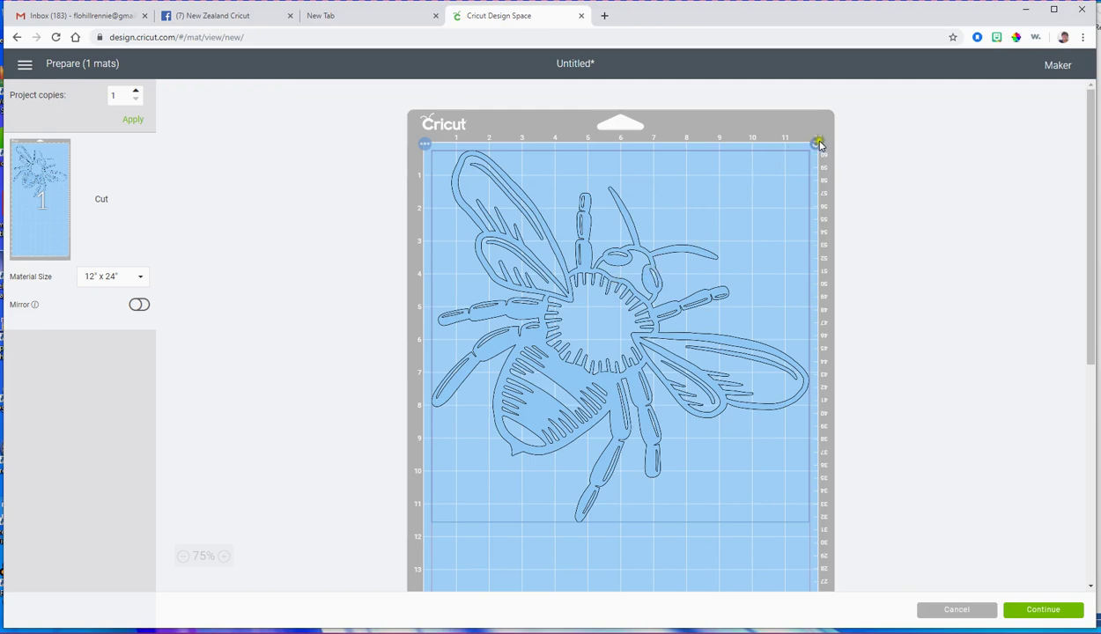
Step: Rotate the bee clockwise on the mat, move it back inside the boundary, and turn it slightly counterclockwise
drag(817, 146, 828, 181)
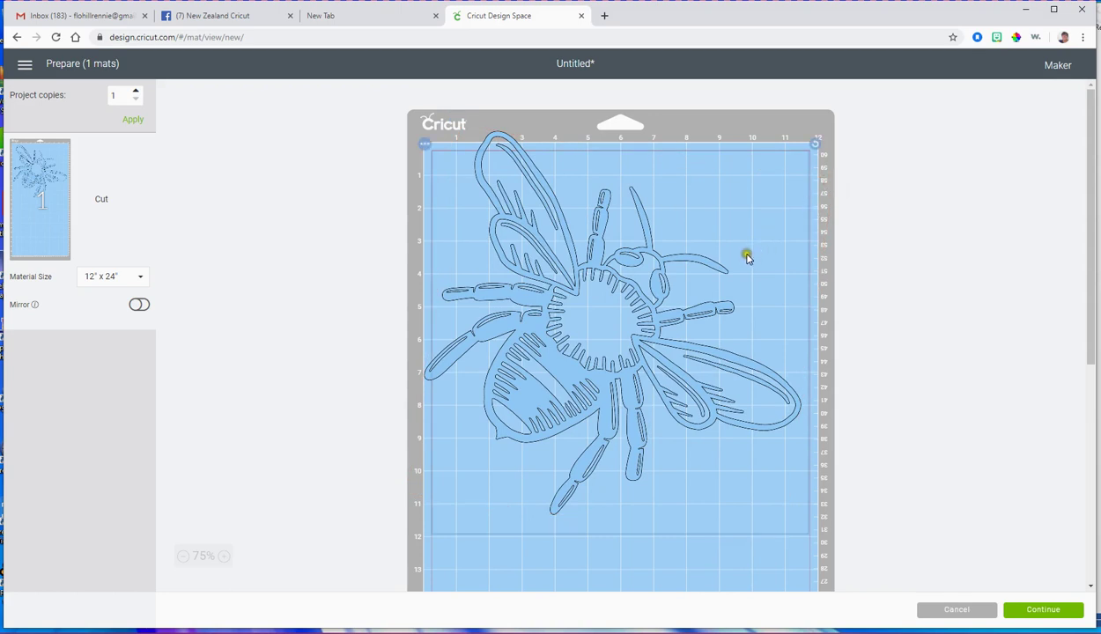
drag(548, 295, 555, 315)
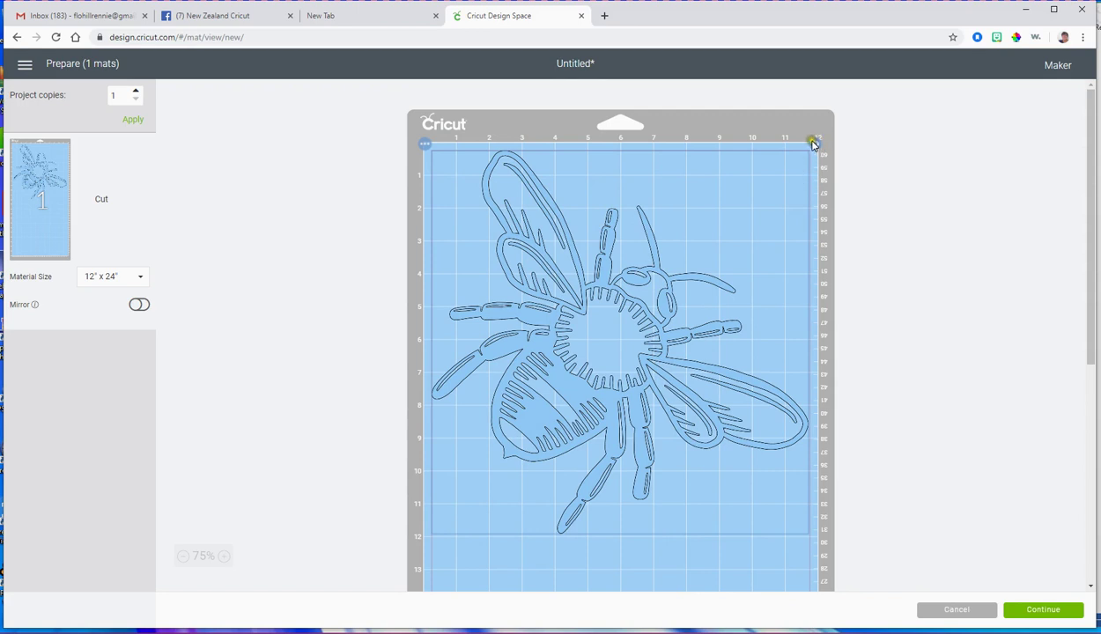
drag(813, 145, 793, 158)
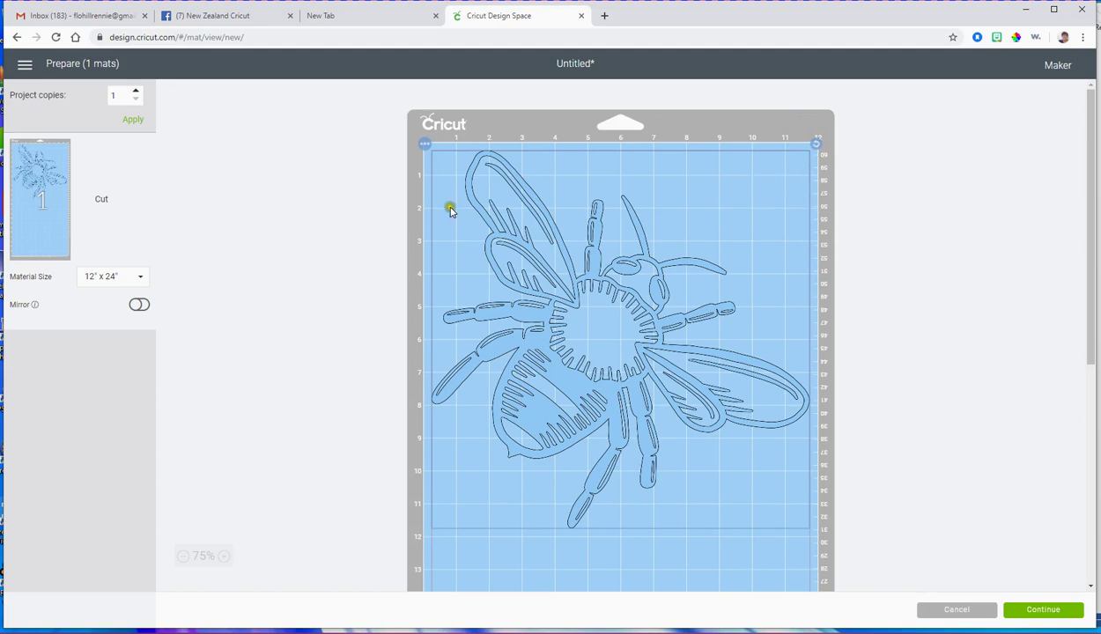
Step: Move the bee to a new mat with the light purple material color #cf93da
click(424, 145)
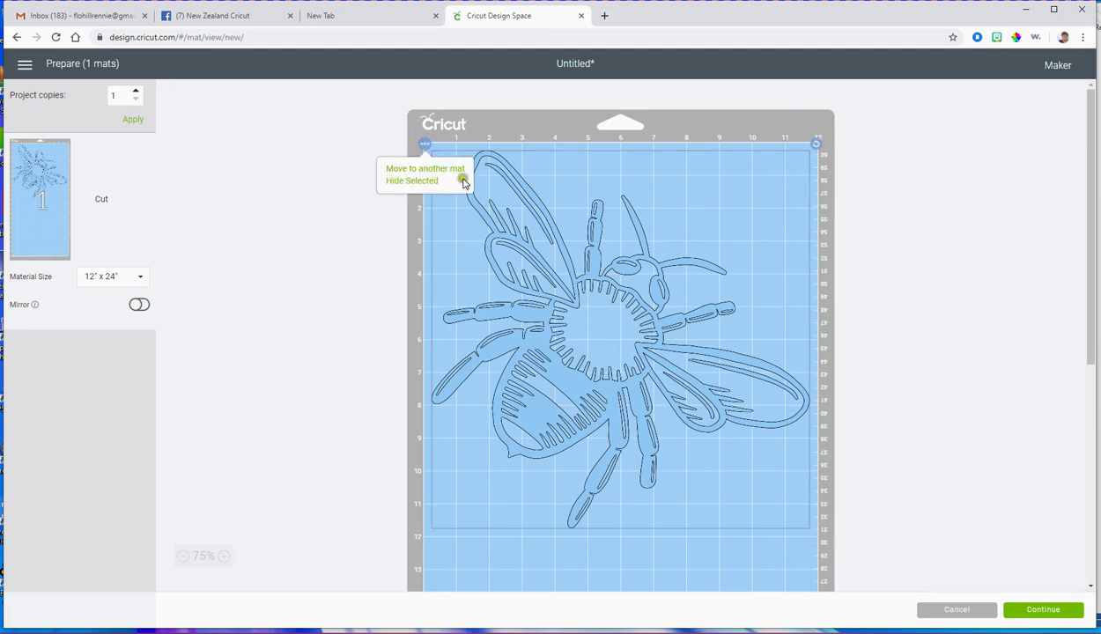
click(397, 171)
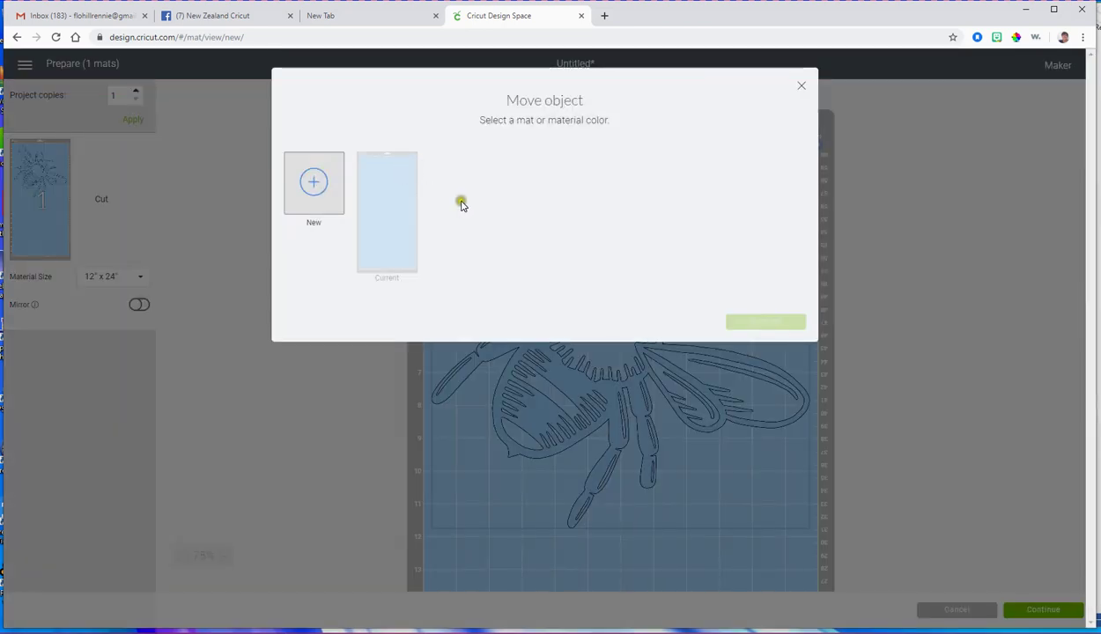
click(314, 187)
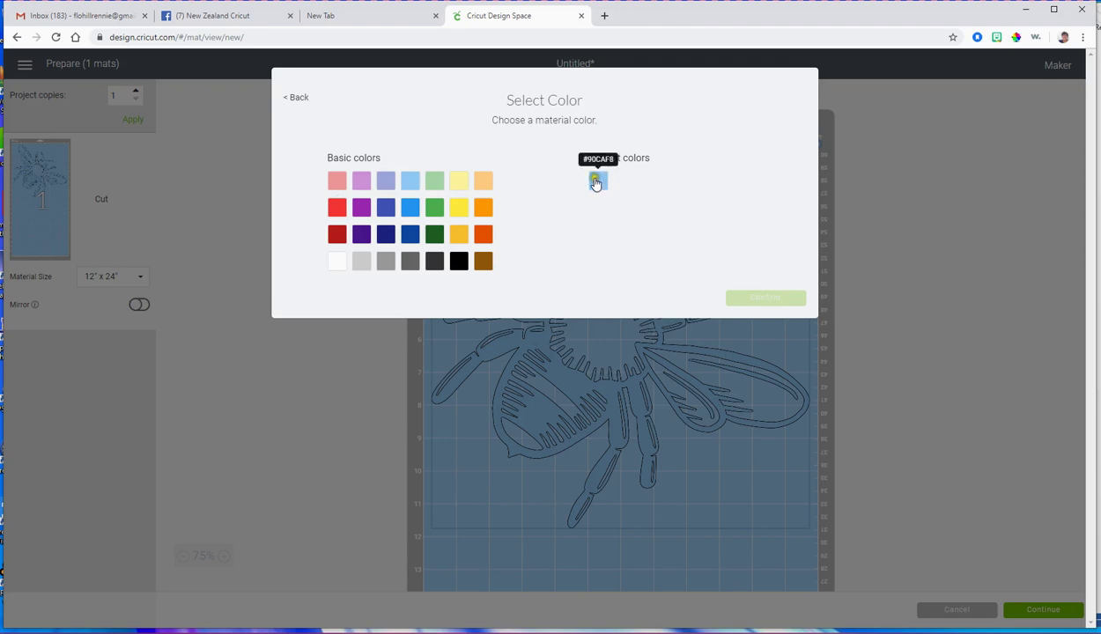
click(365, 186)
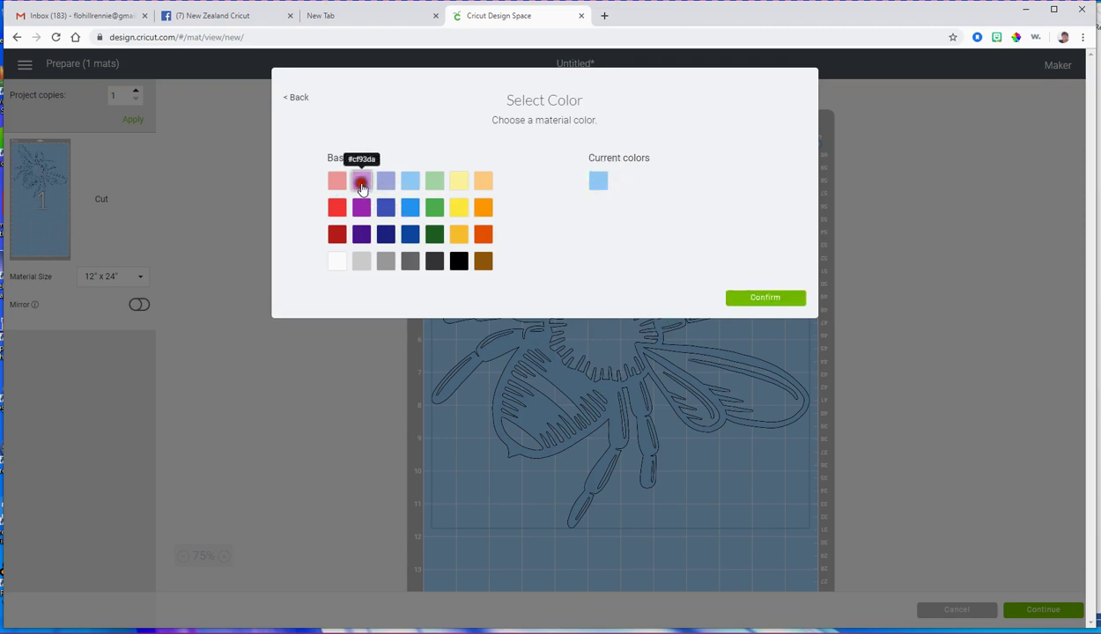
click(763, 298)
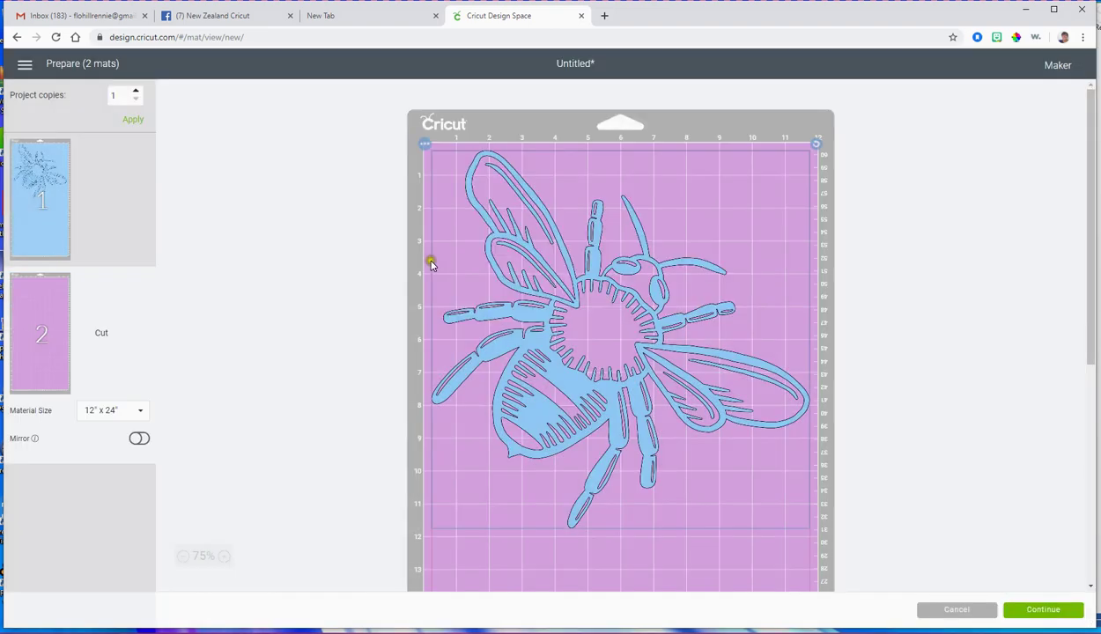